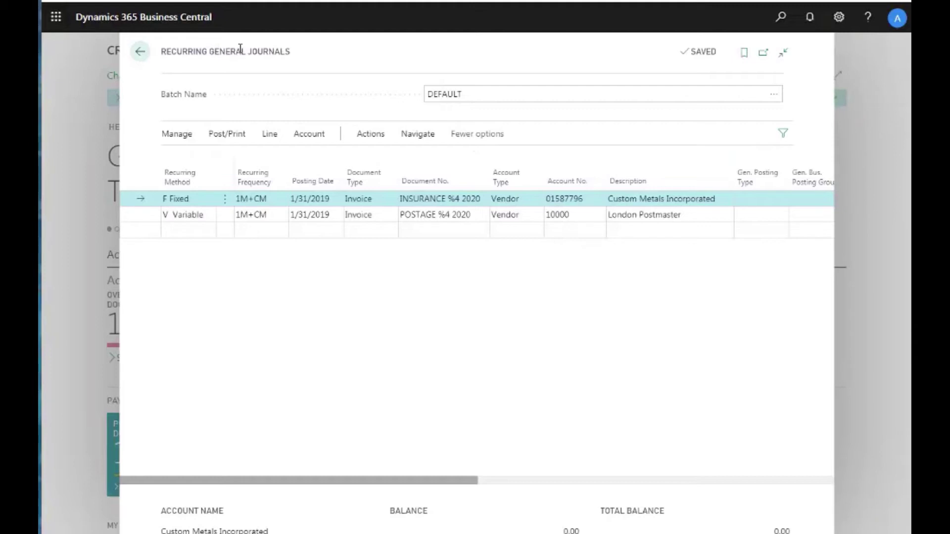
Step: Scroll the recurring journal grid right to show the Amount, Allocated Amt. and Department Code columns
left_click_drag(183, 201, 184, 218)
left_click_drag(384, 485, 633, 476)
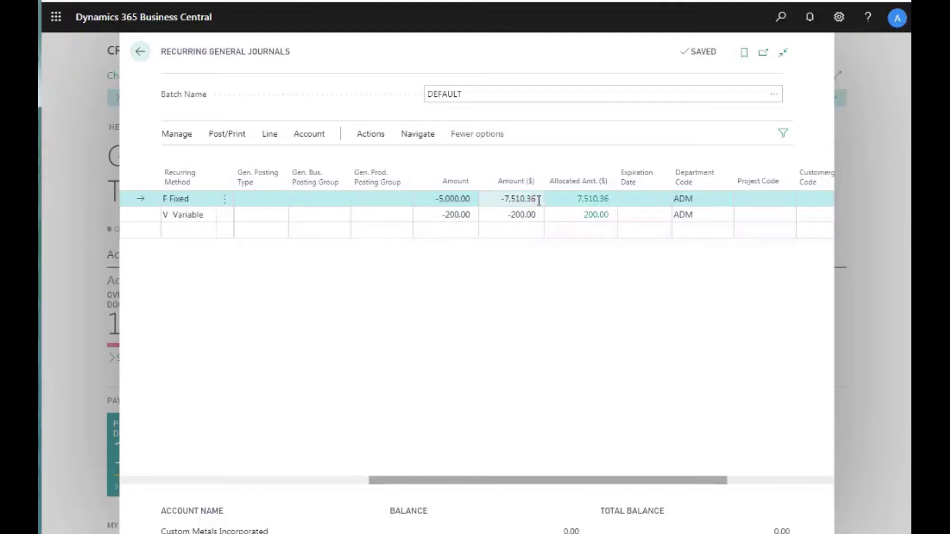
left_click(605, 200)
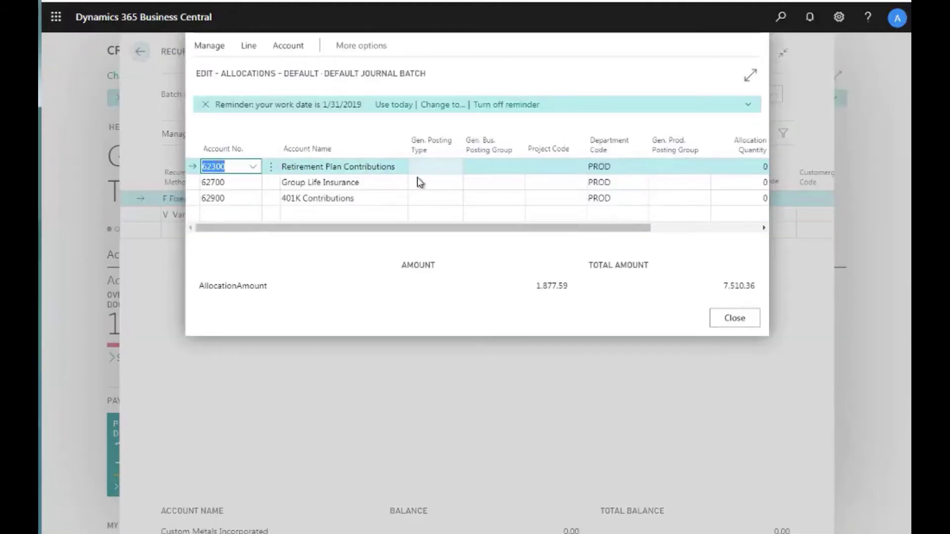
left_click(236, 164)
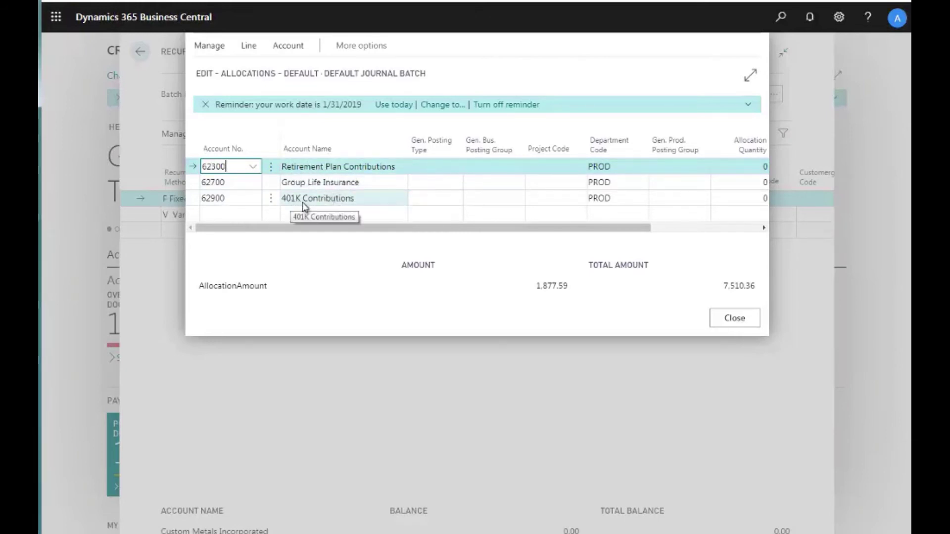
left_click_drag(298, 230, 410, 248)
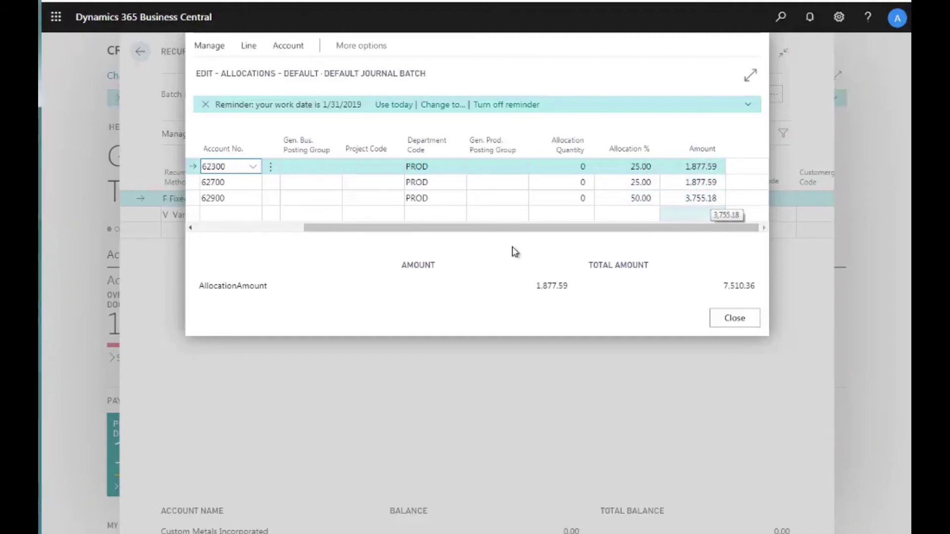
left_click_drag(492, 229, 351, 250)
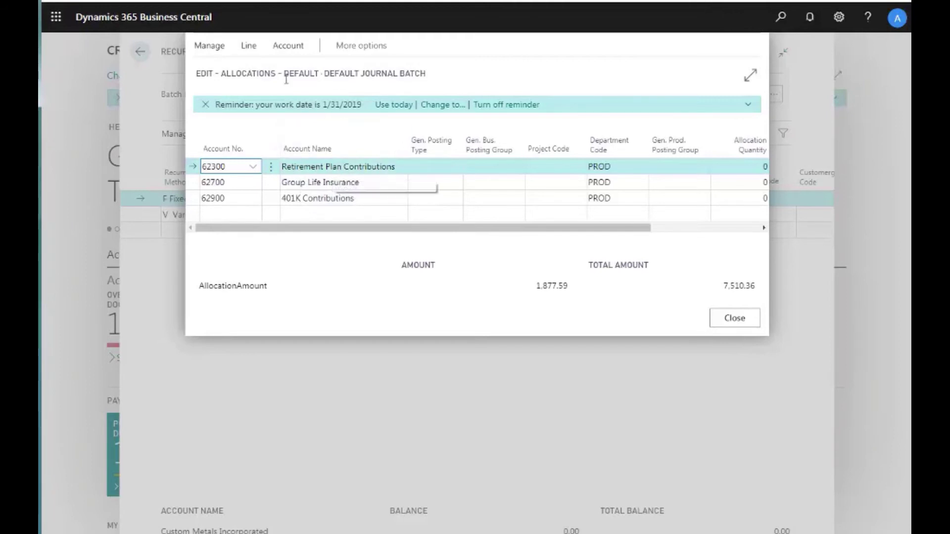
left_click(736, 319)
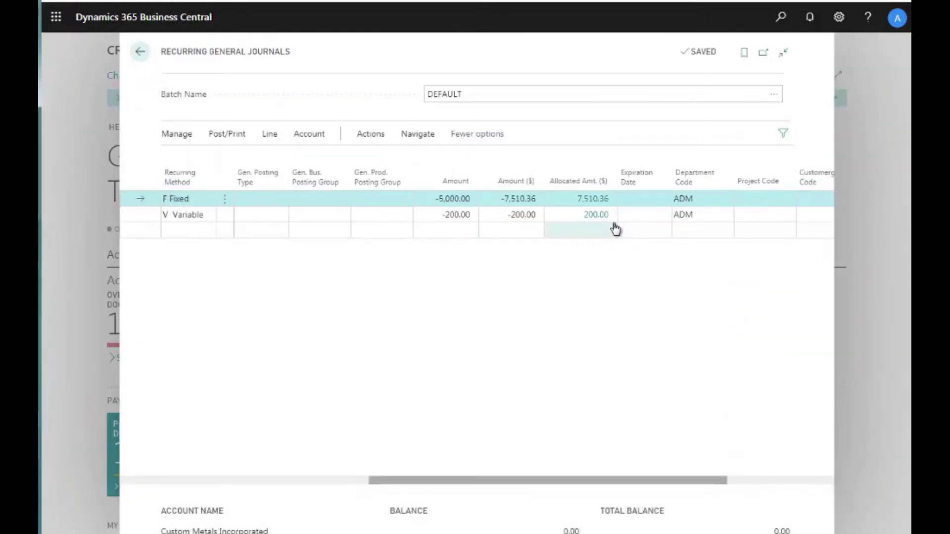
Step: Review the postage line's 200.00 allocation split 20/50/30 across ADM, PROD and SALES
left_click(597, 215)
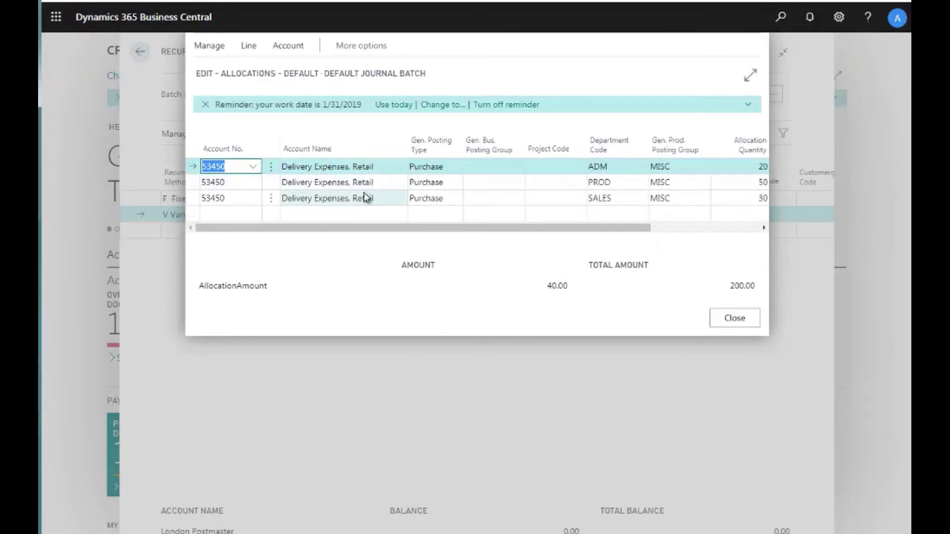
left_click(230, 183)
left_click(231, 198)
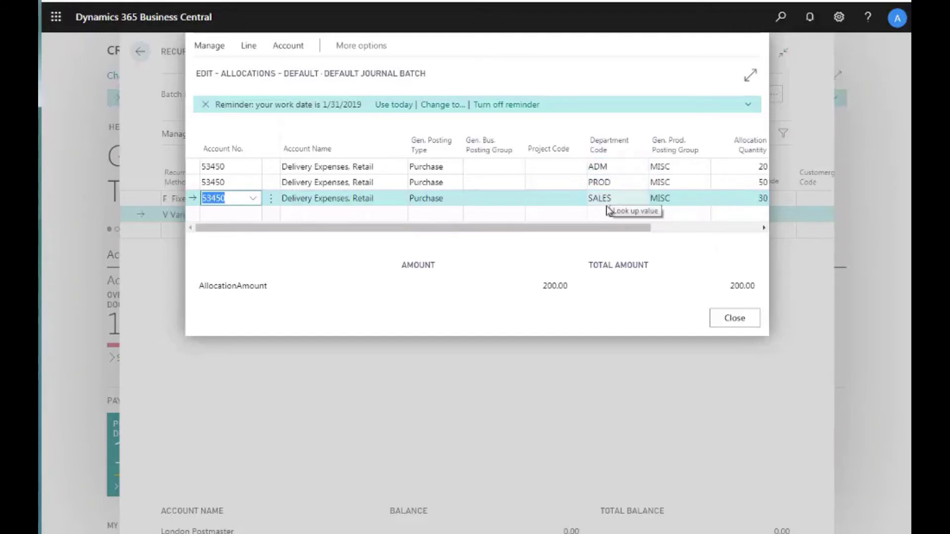
left_click_drag(292, 232, 390, 250)
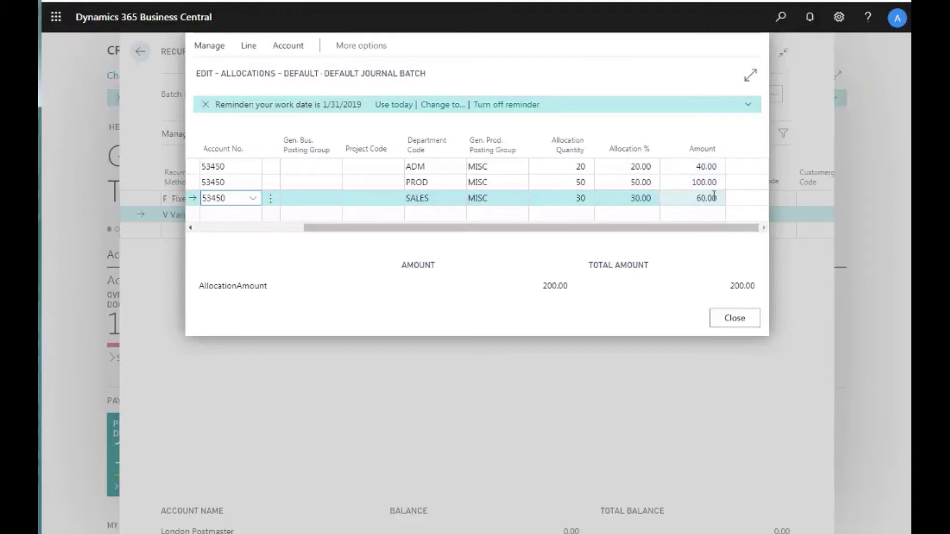
left_click_drag(414, 231, 289, 246)
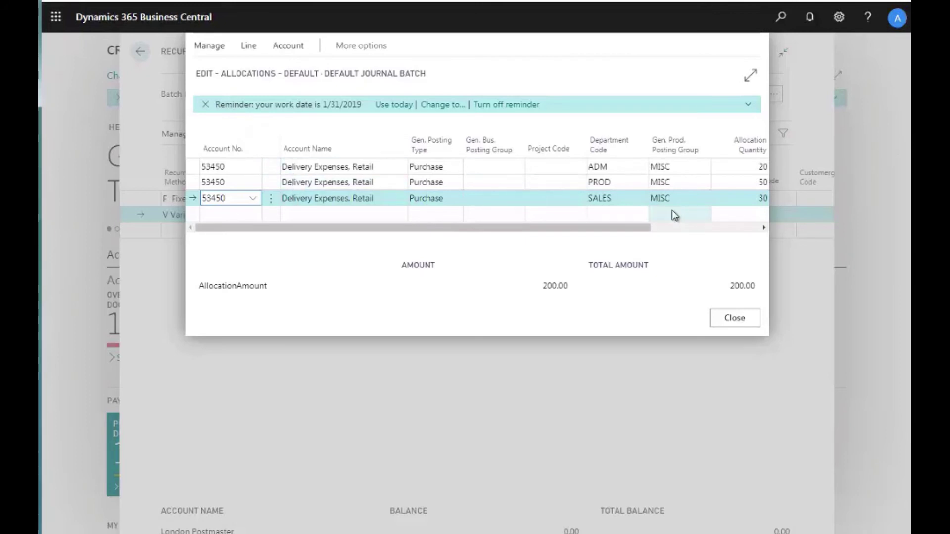
left_click(747, 320)
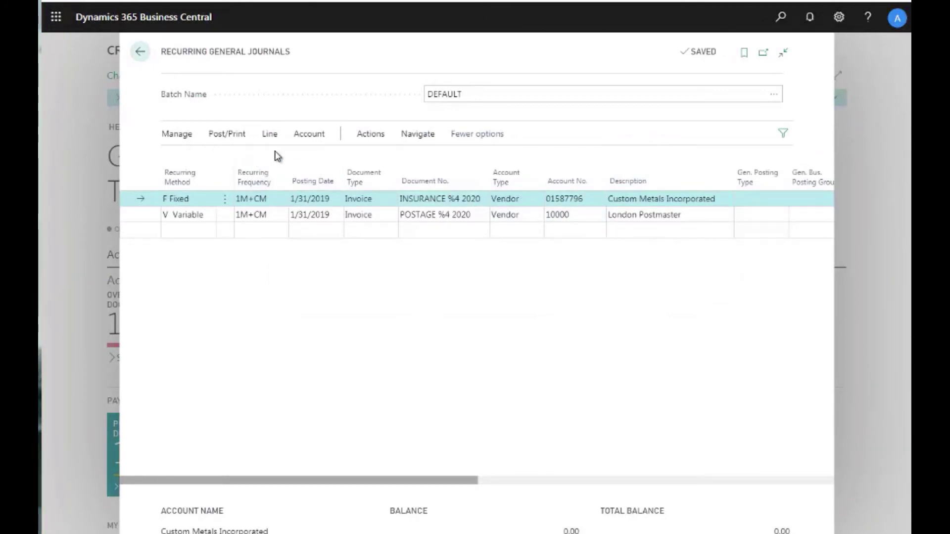
left_click(235, 141)
Step: Preview posting and list the eight G/L entries, including 22400 at -7,510.36 and 22300 at -200.00
left_click(340, 161)
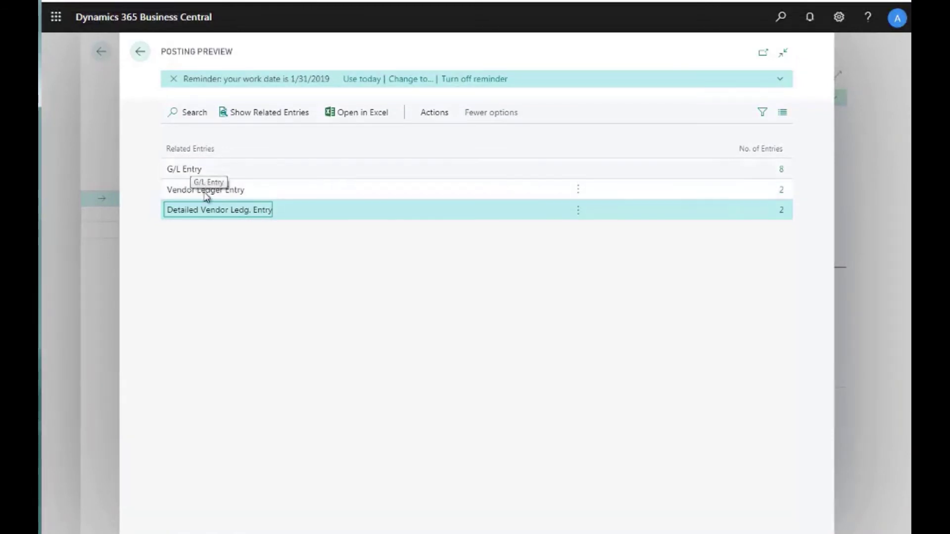
left_click(186, 172)
left_click(254, 115)
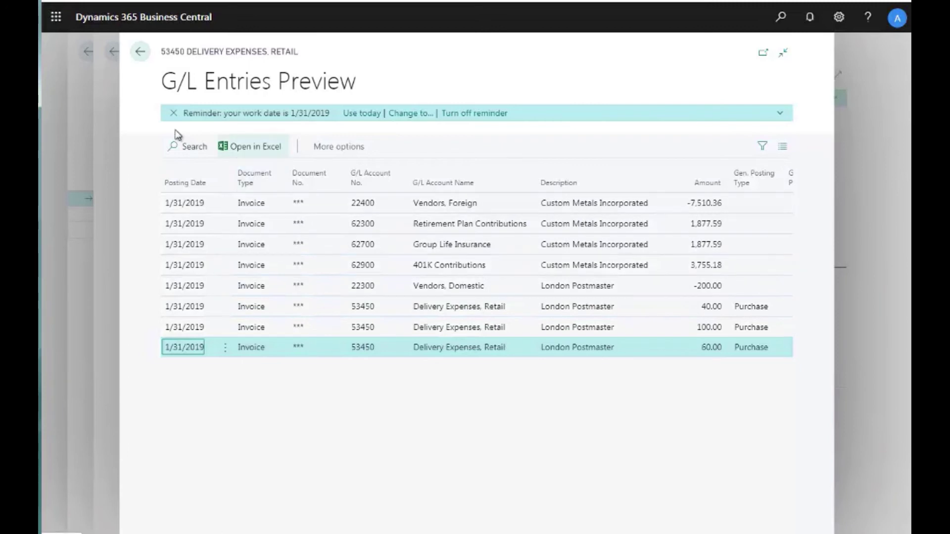
Step: Leave the posting preview and post the insurance and postage recurring journal lines, confirming with Yes
left_click(142, 53)
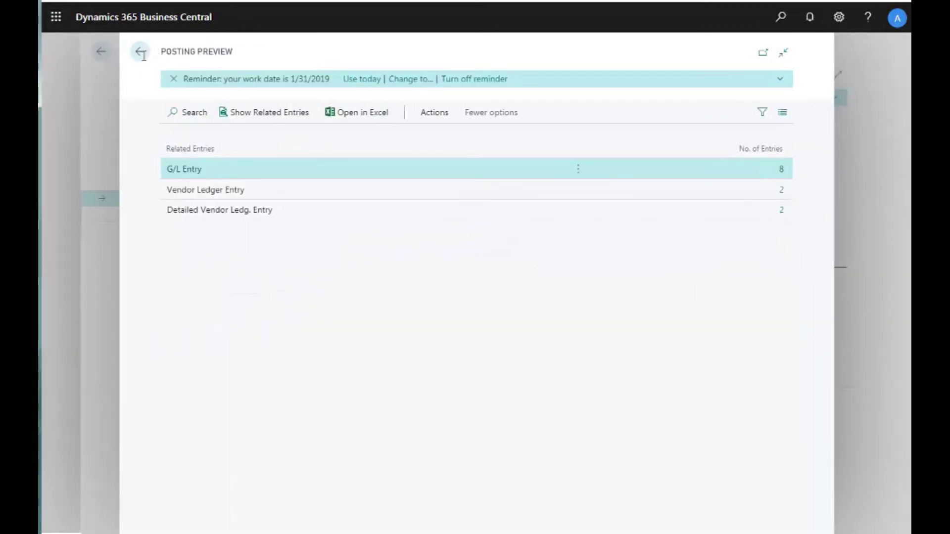
left_click(141, 52)
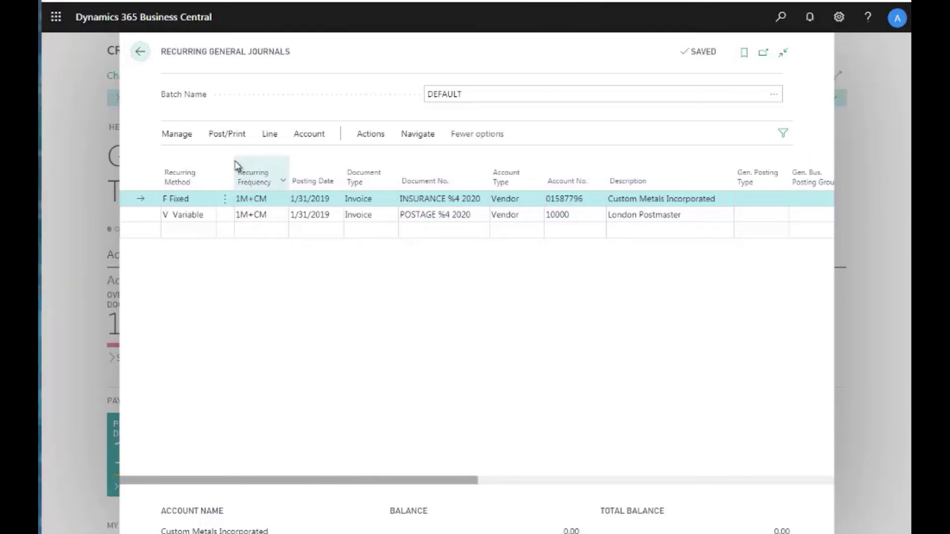
left_click(224, 136)
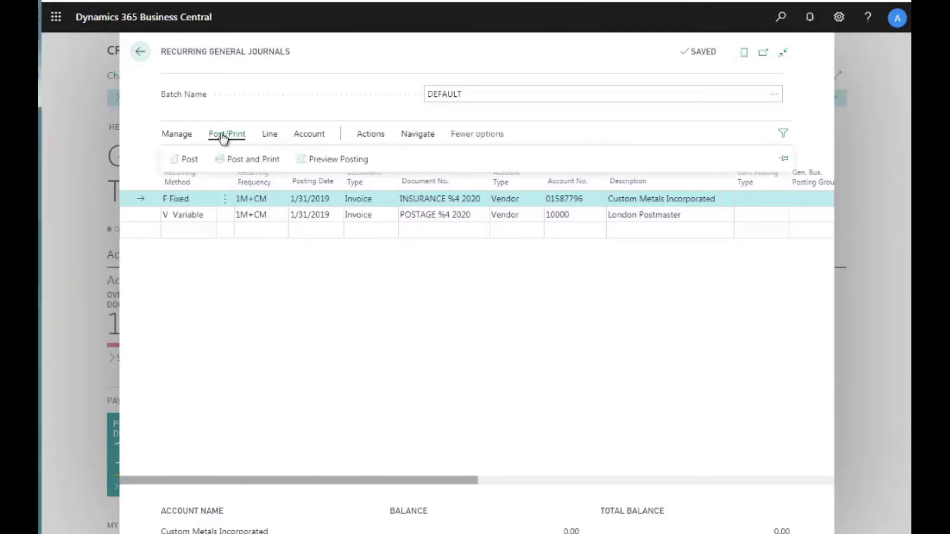
left_click(197, 156)
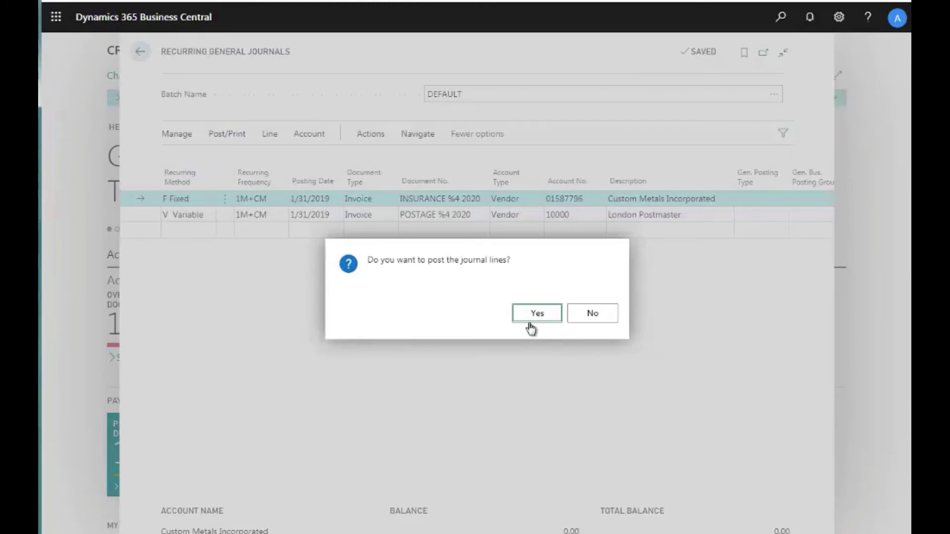
left_click(537, 313)
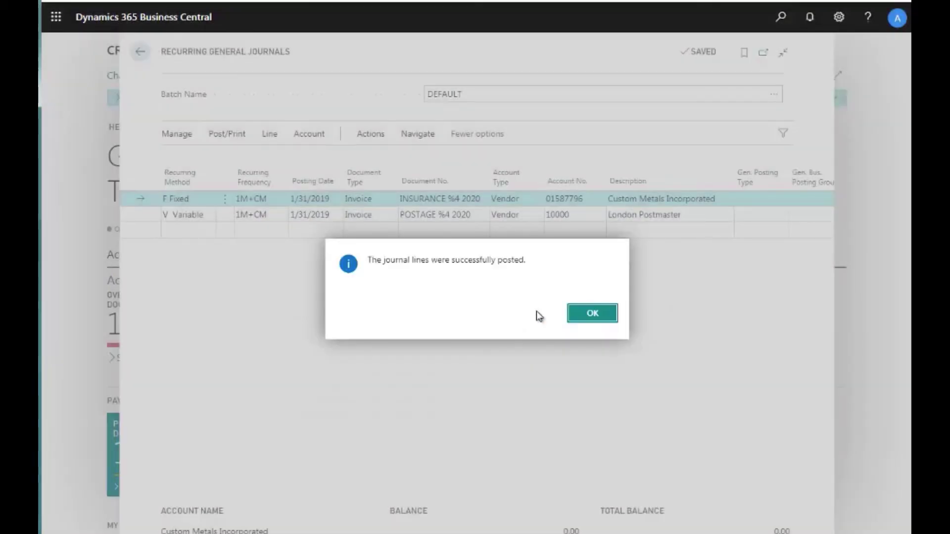
Step: Acknowledge the posting message so both journal lines show the next posting date 2/28/2019
left_click(601, 314)
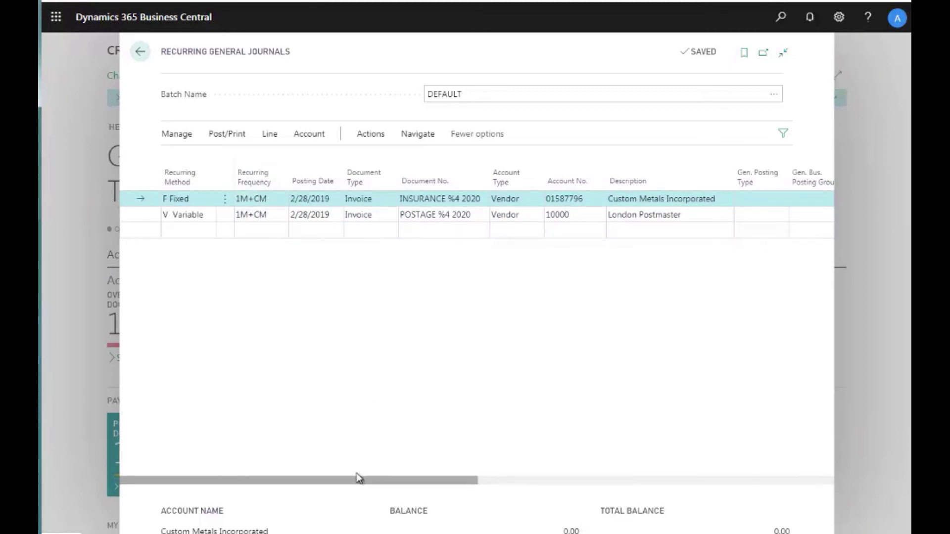
left_click_drag(349, 480, 459, 481)
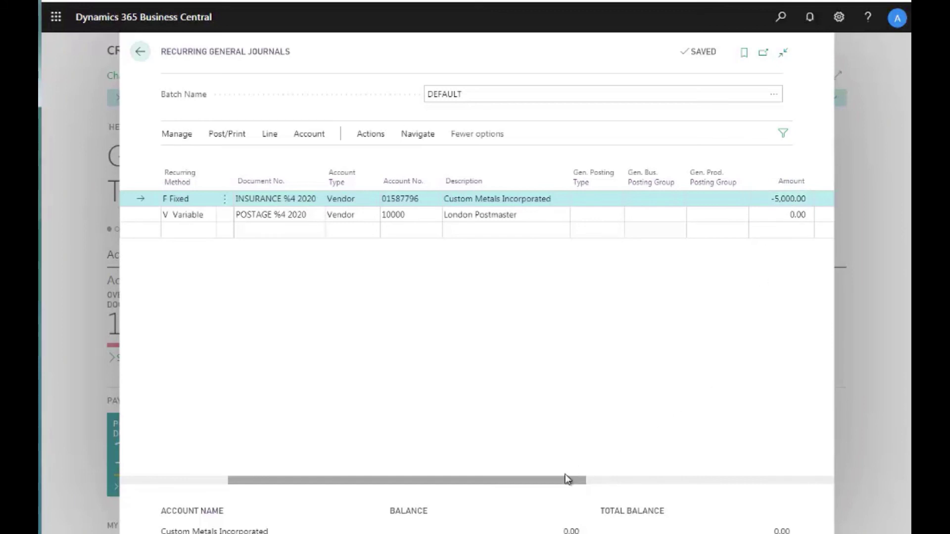
left_click_drag(578, 480, 654, 480)
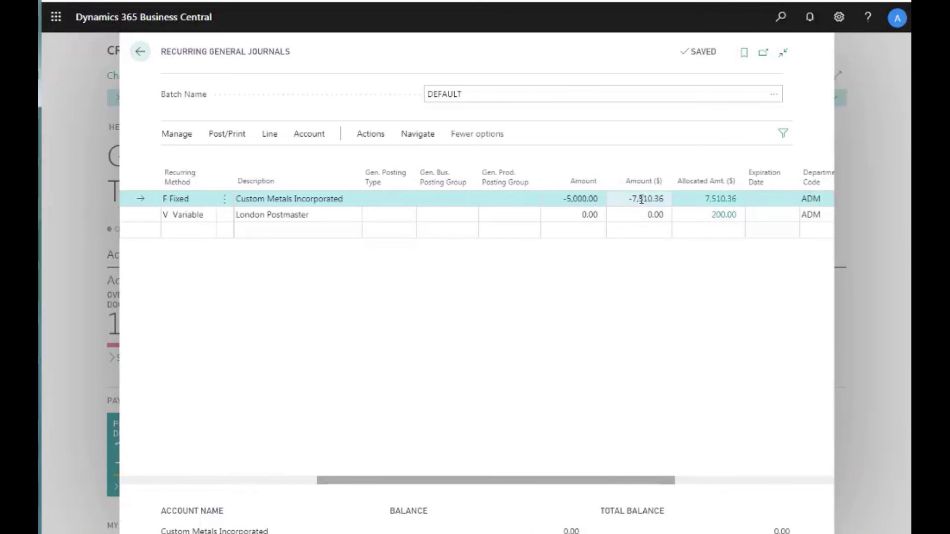
left_click(724, 215)
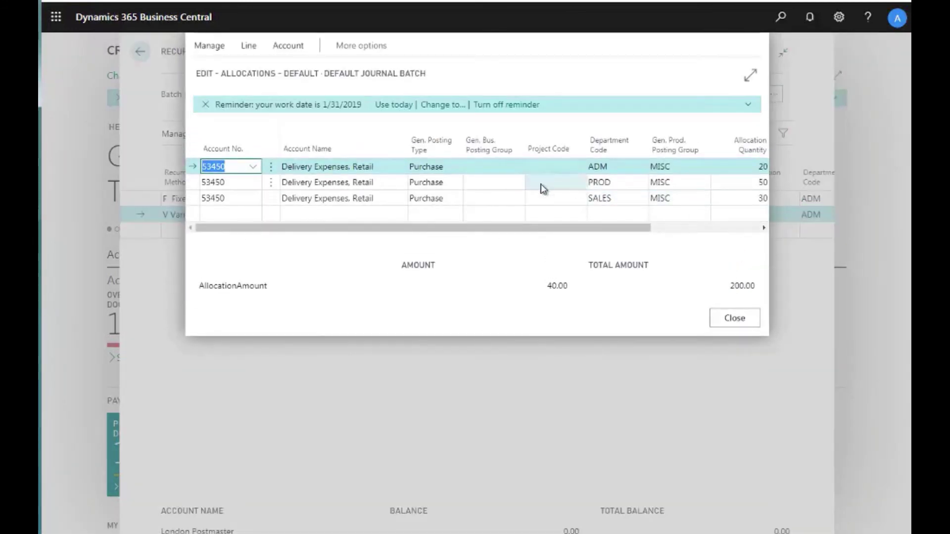
left_click_drag(335, 233, 316, 229)
left_click(736, 318)
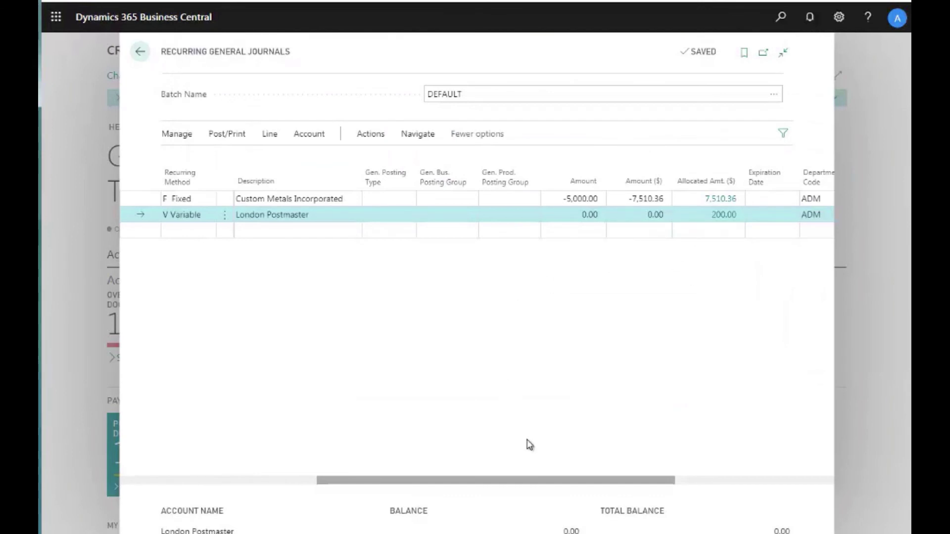
left_click_drag(551, 480, 244, 475)
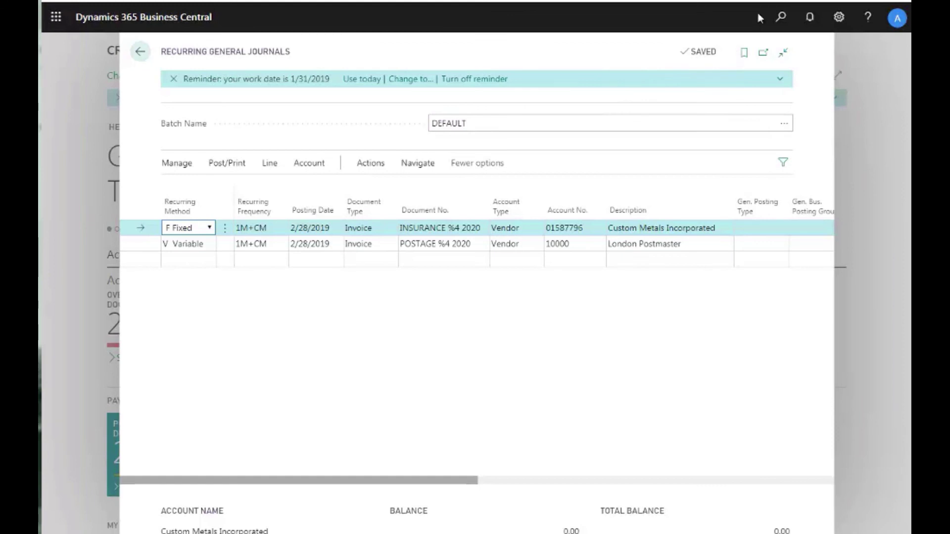
Step: Find the Vendors list through Tell Me and open vendor 10000 London Postmaster's card
left_click(780, 19)
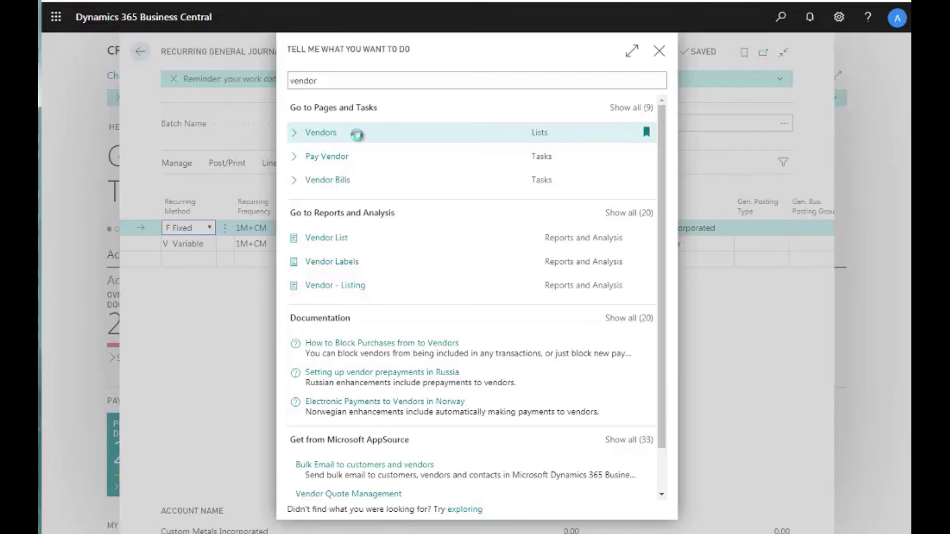
left_click(356, 134)
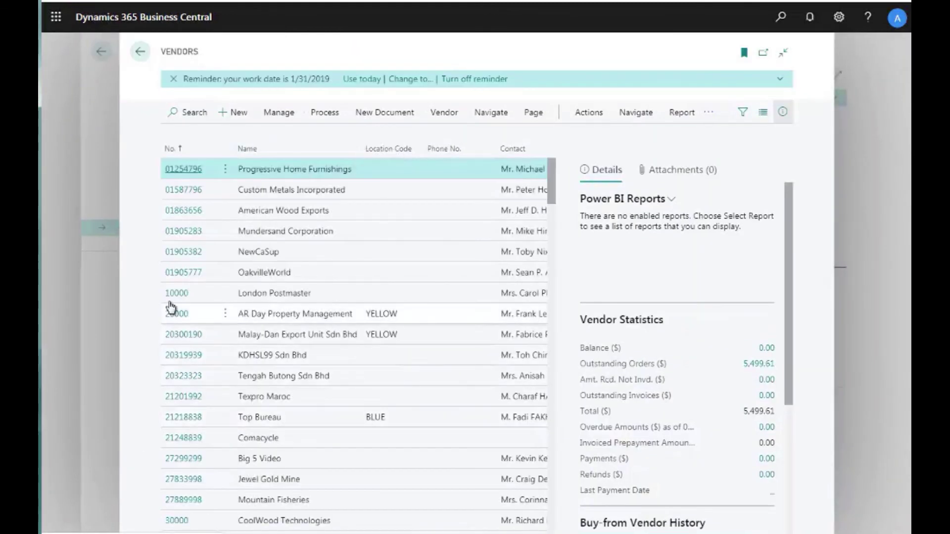
left_click(183, 296)
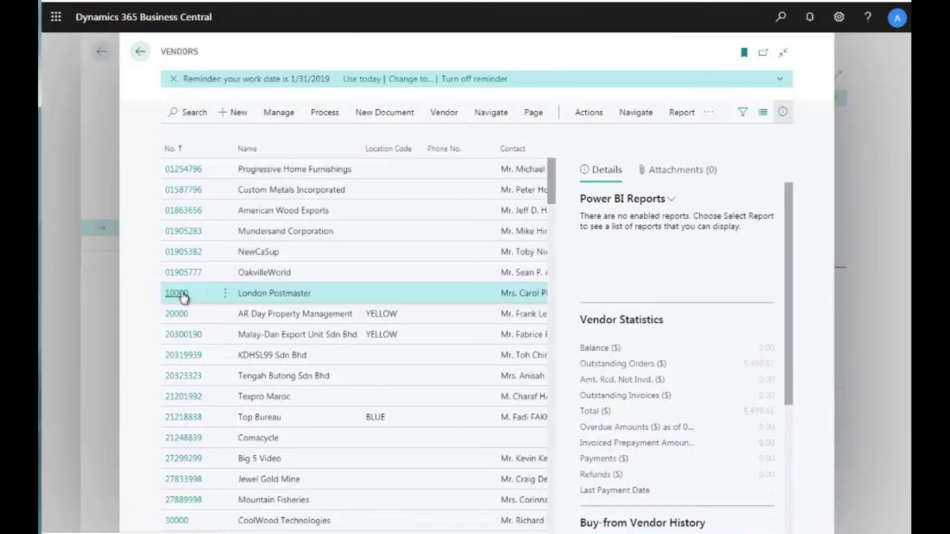
left_click(184, 296)
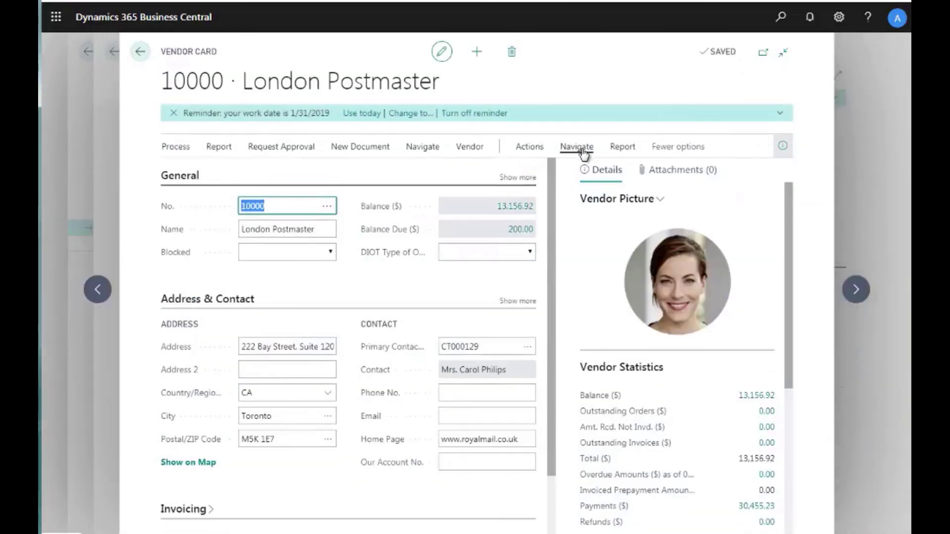
Step: Open London Postmaster's vendor ledger entries and navigate from invoice G06002 to its related entries
left_click(583, 151)
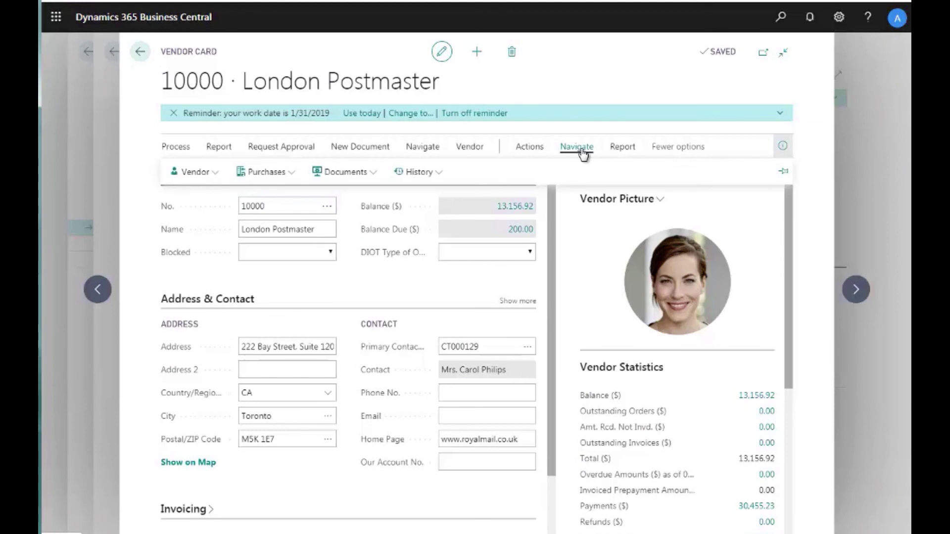
left_click(444, 179)
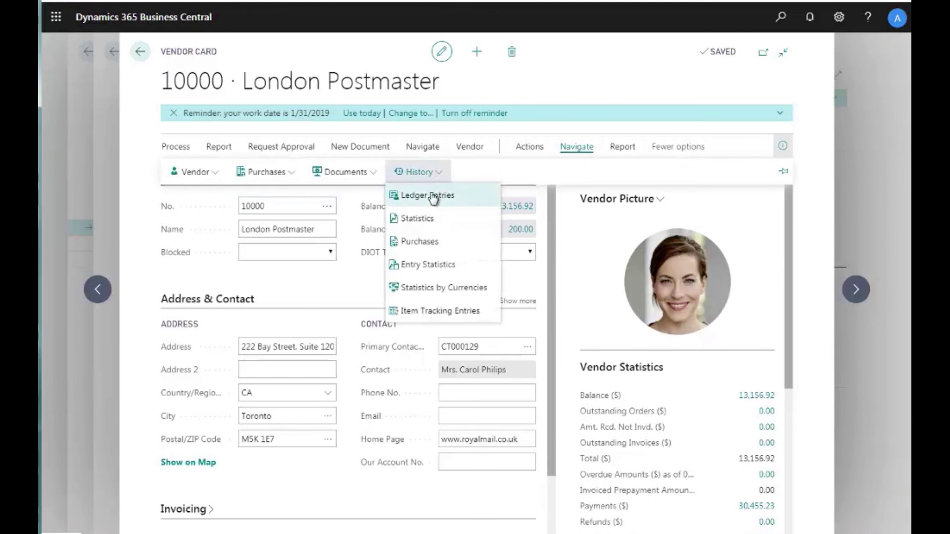
left_click(437, 197)
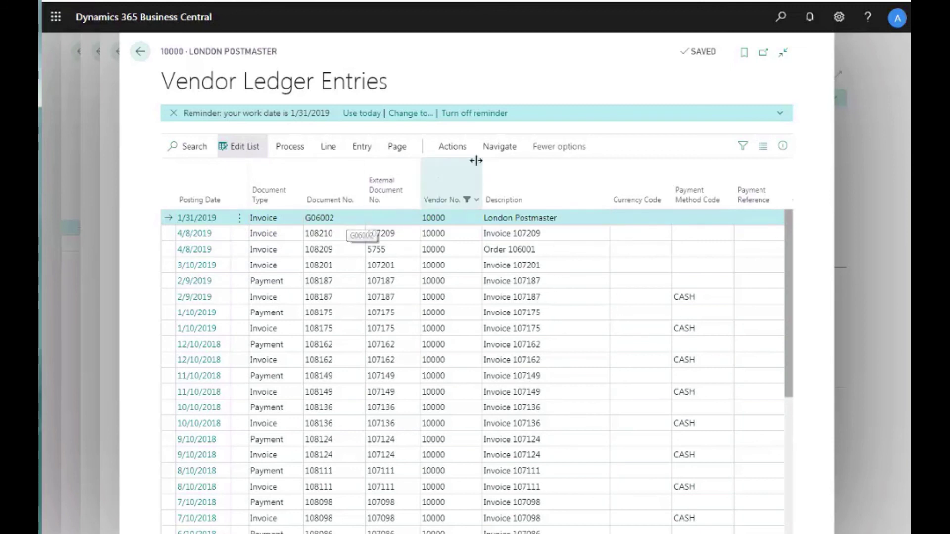
left_click(454, 148)
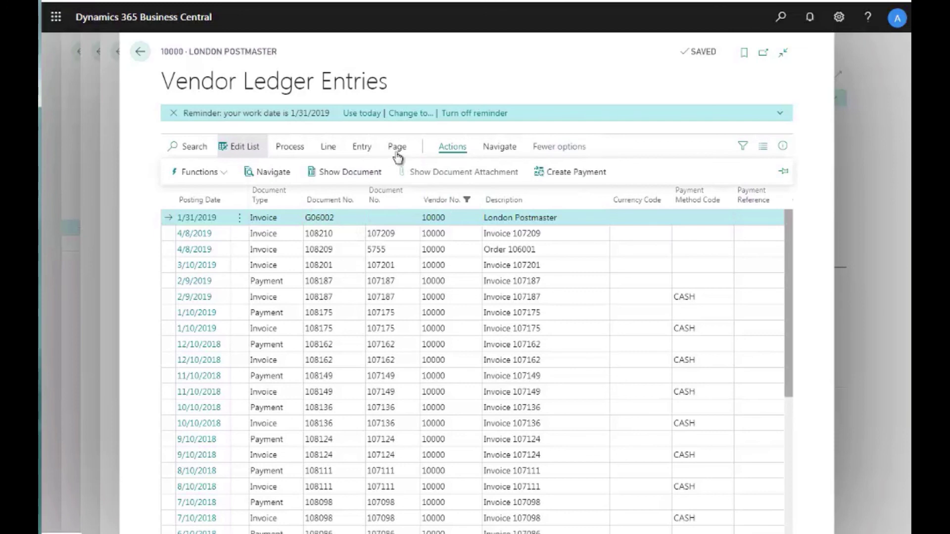
left_click(267, 172)
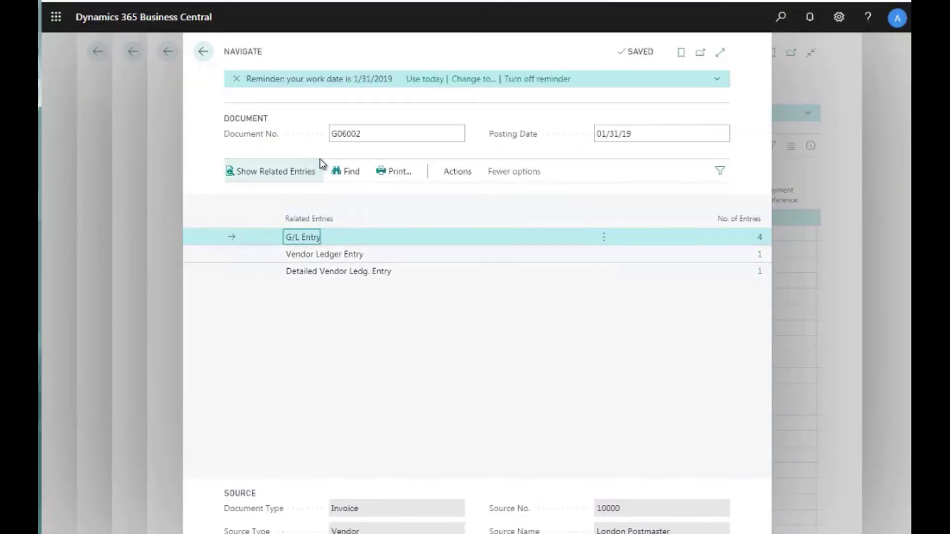
Step: List invoice G06002's G/L entries: 60.00, 100.00 and 40.00 to 53450, offset by -200.00 on 22300
left_click(288, 176)
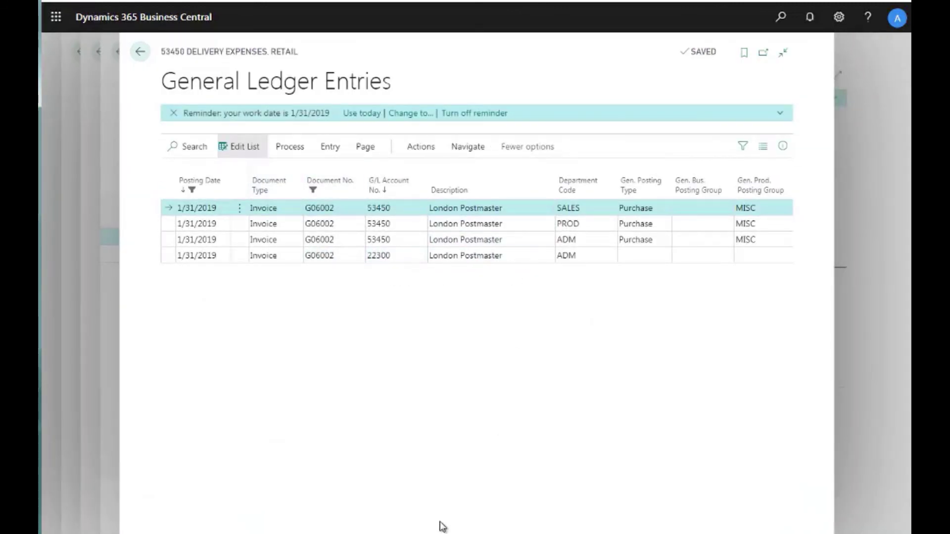
scroll(366, 233, "right", 3)
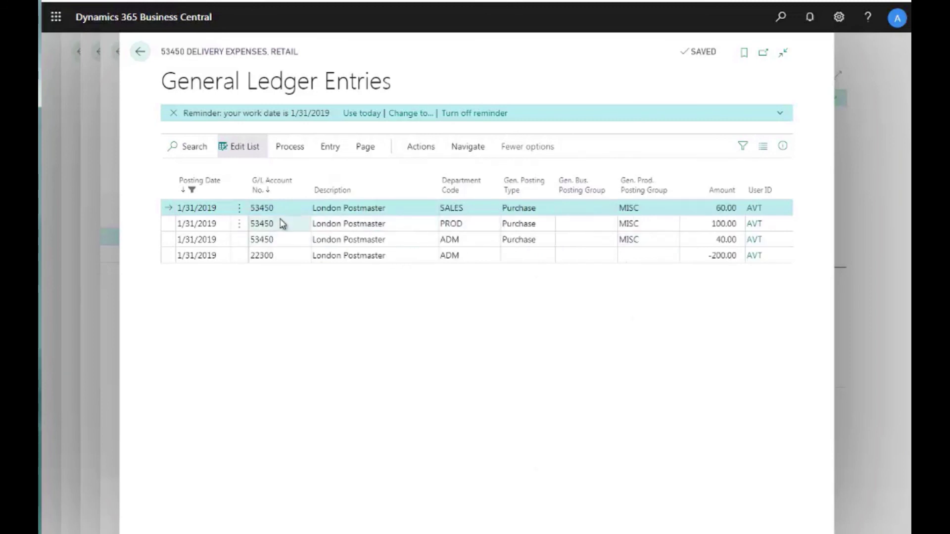